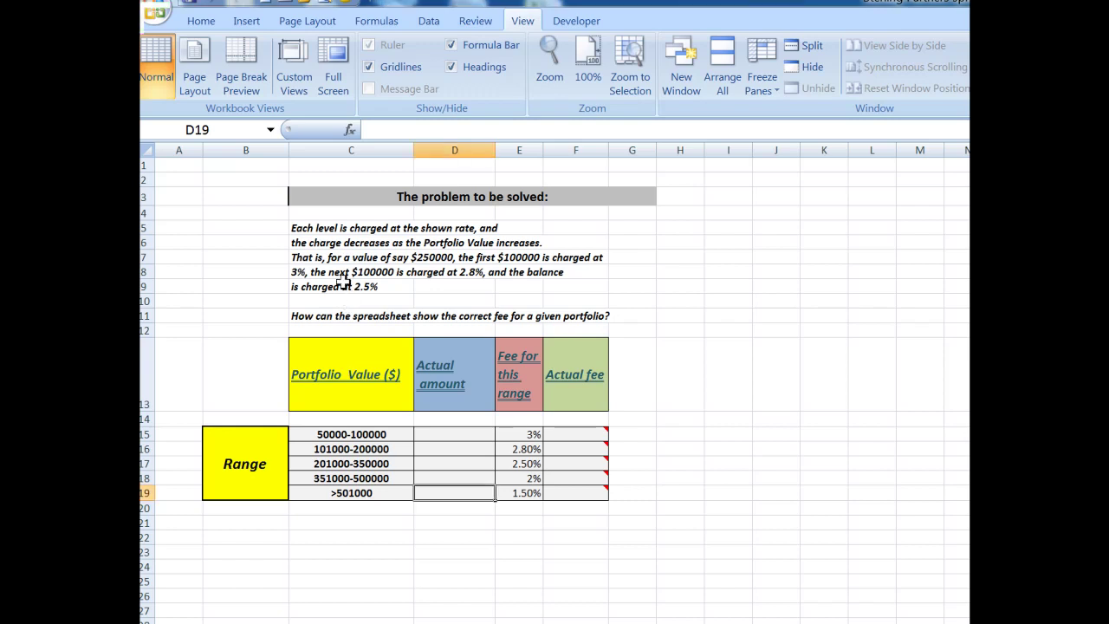
key(Up)
key(Up)
key(Up)
key(Up)
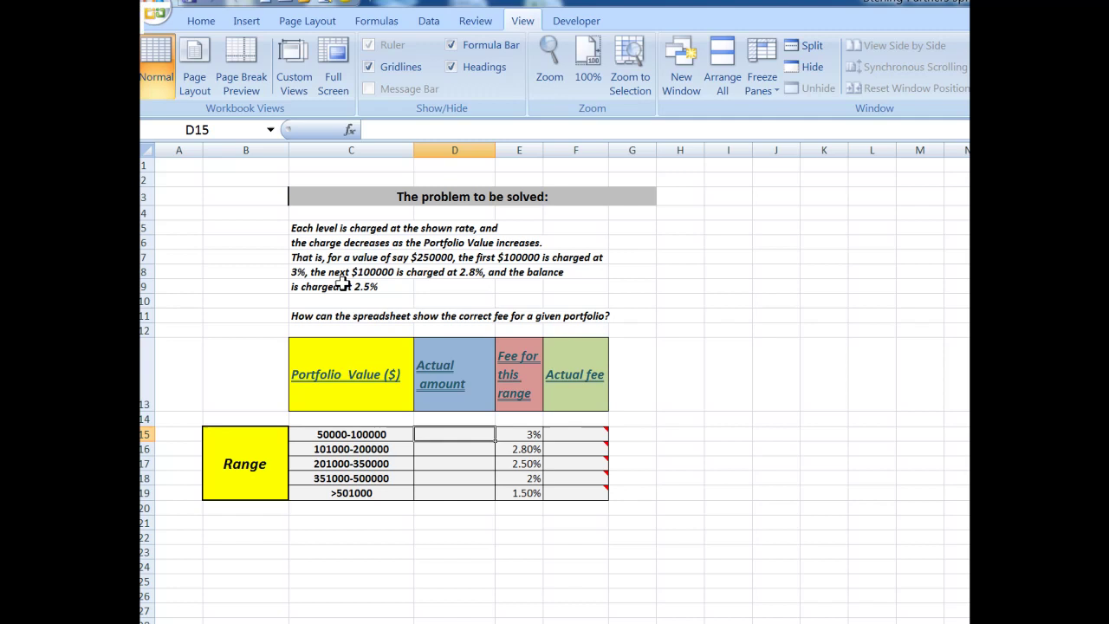
text(90)
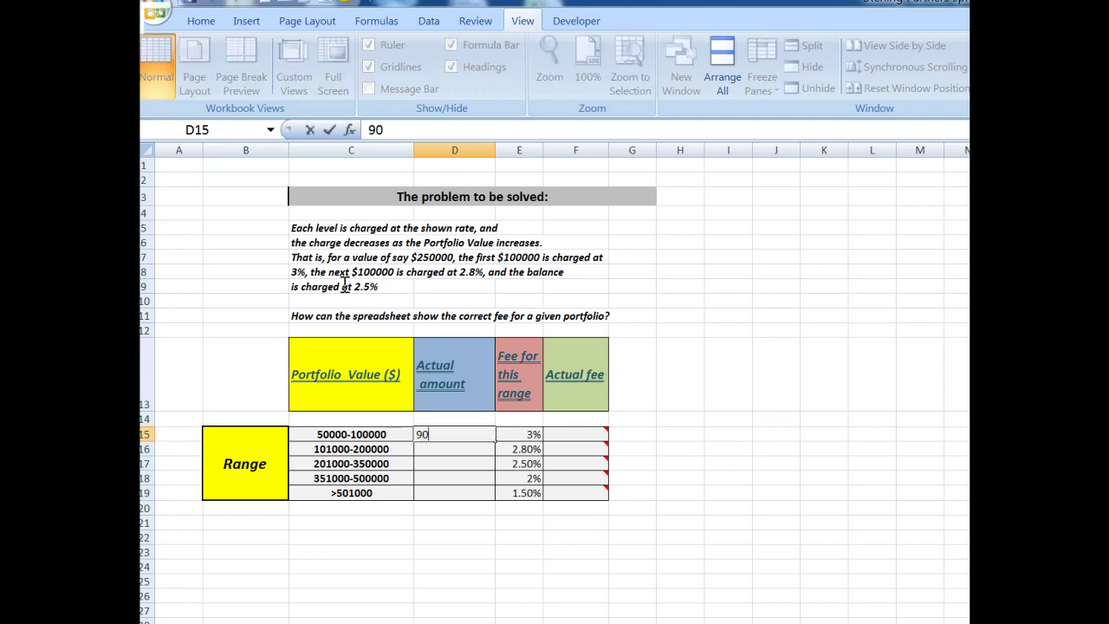
text(000)
key(ctrl+Return)
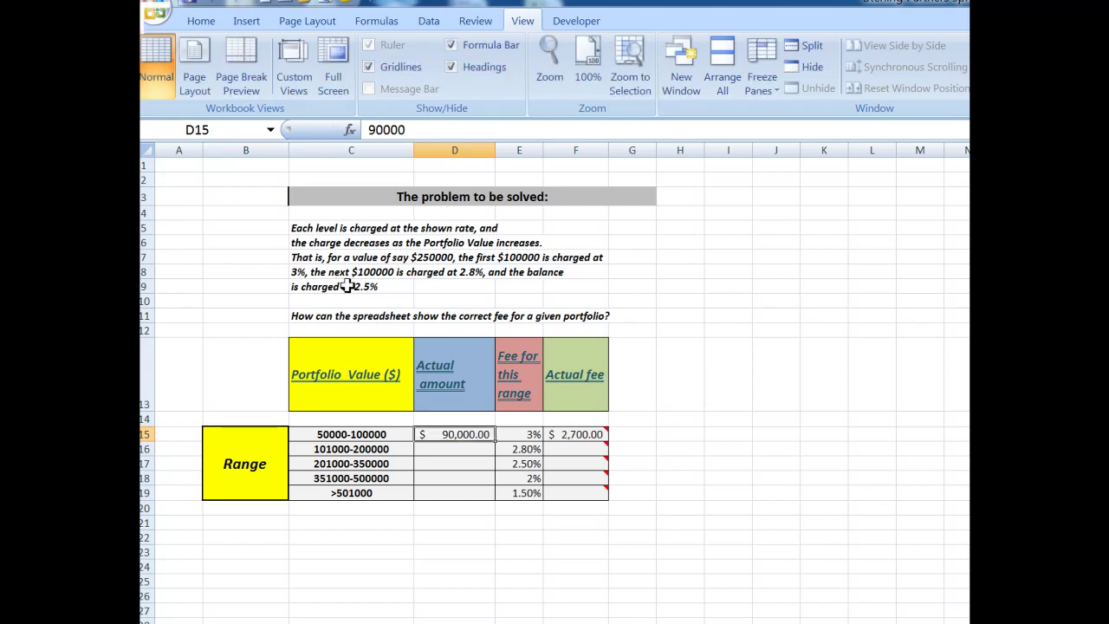
key(Right)
key(Right)
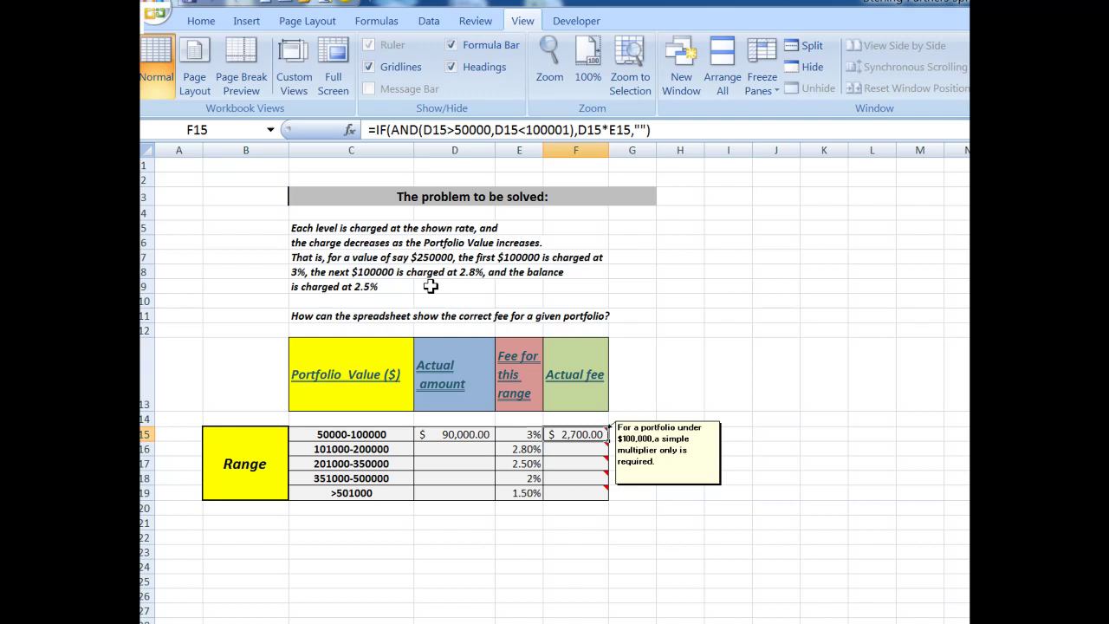
key(Left)
key(Left)
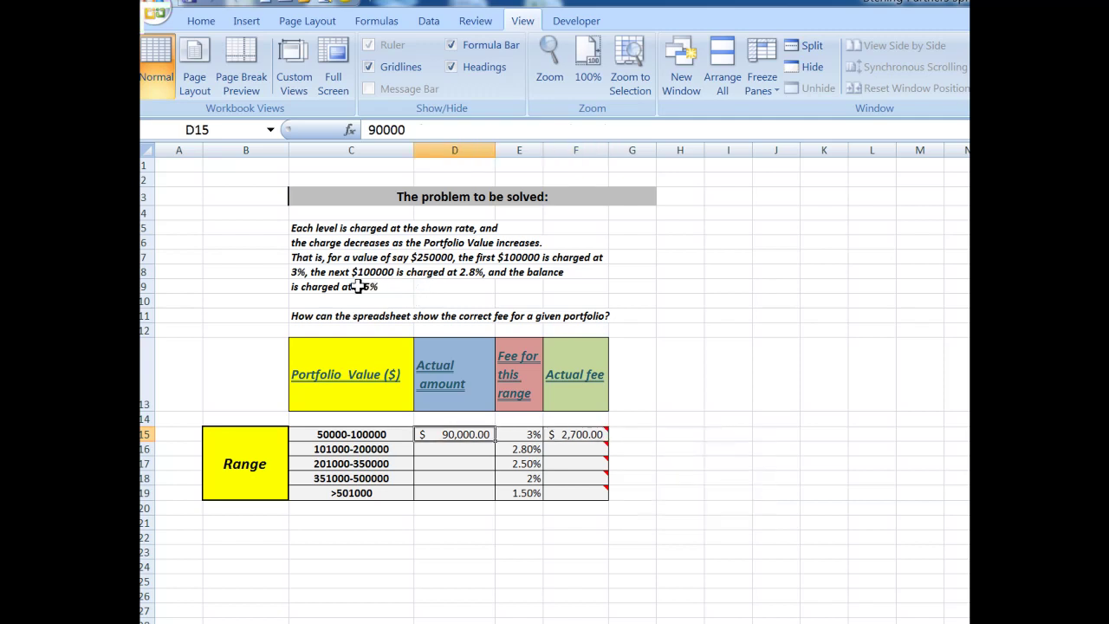
key(Delete)
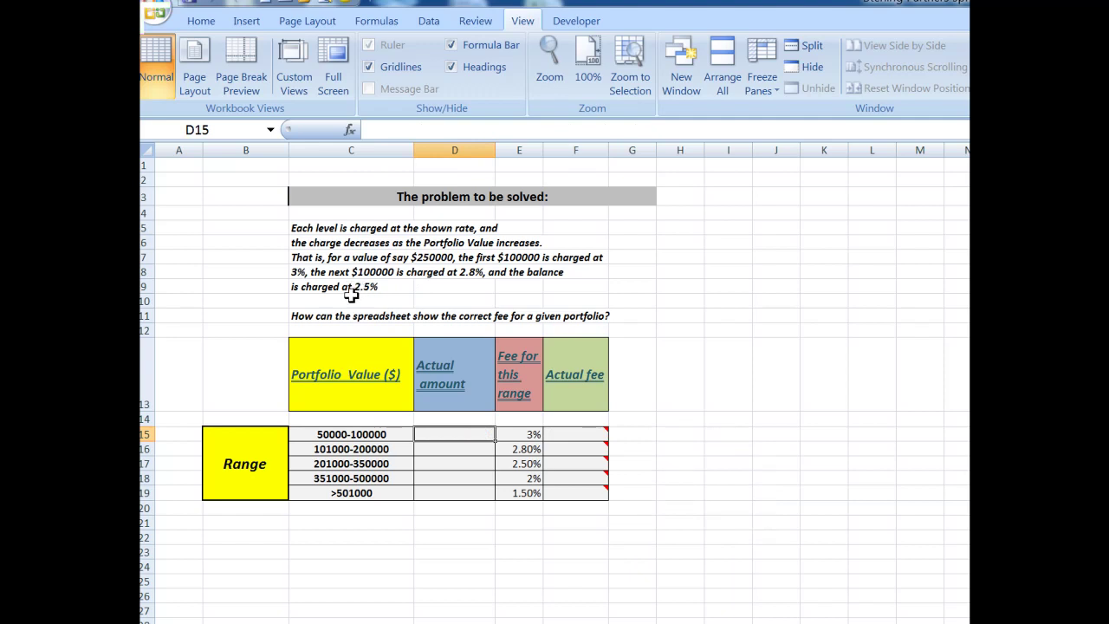
key(Down)
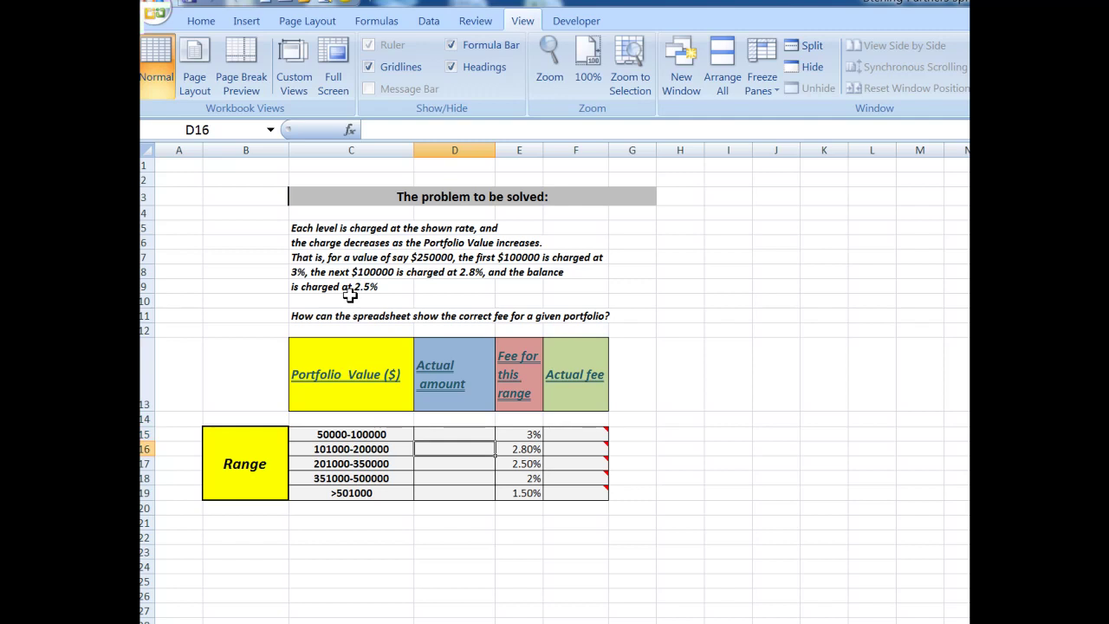
text(185)
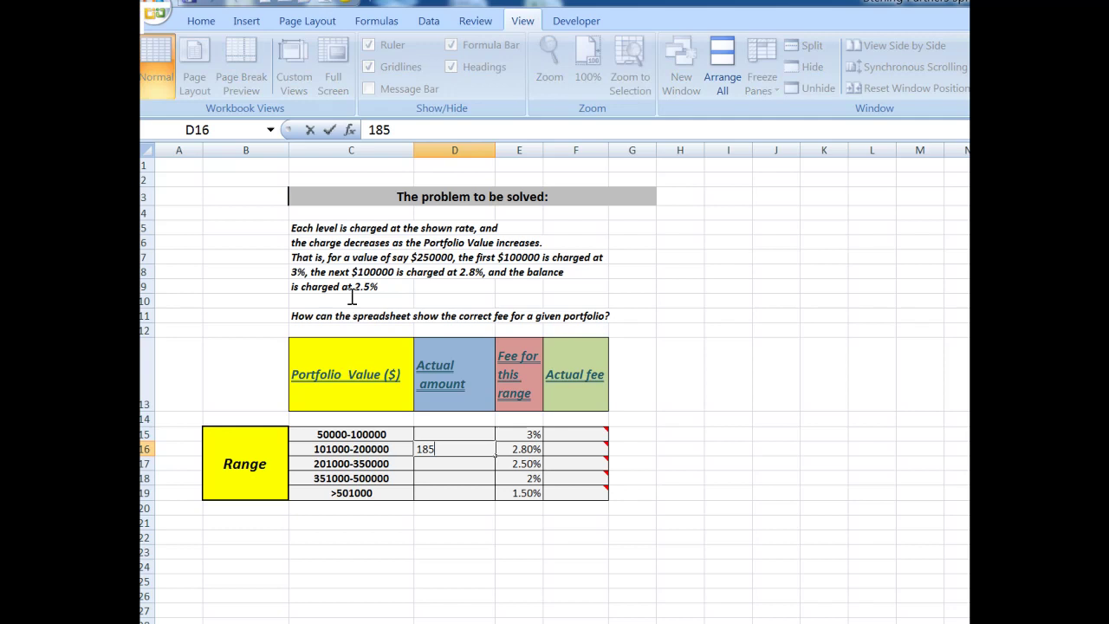
text(000)
key(ctrl+Return)
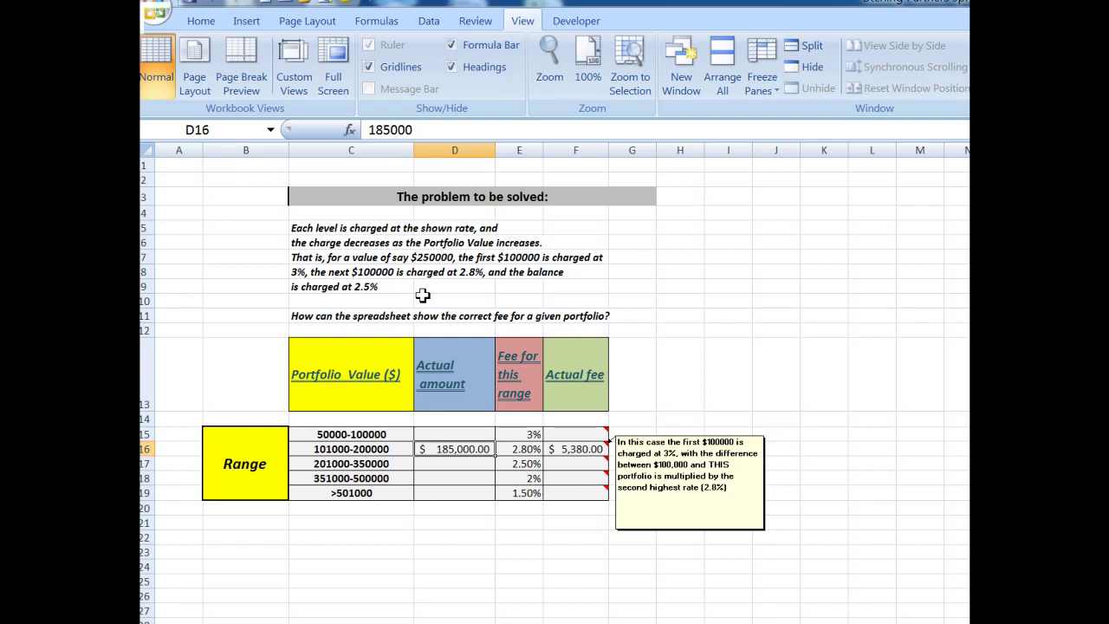
key(Right)
key(Right)
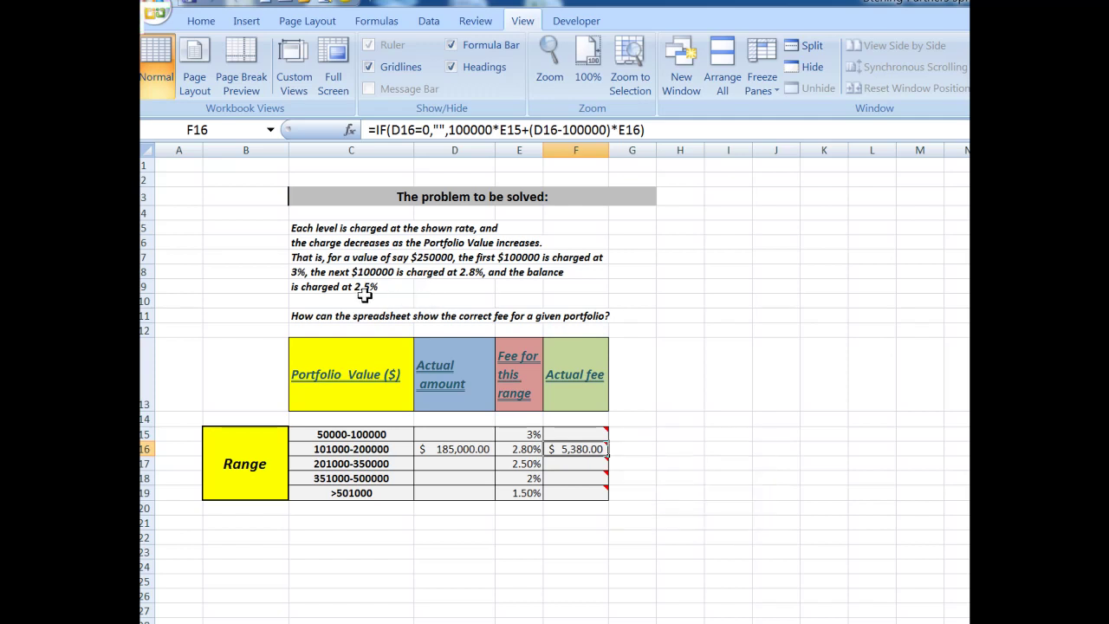
key(Left)
key(Left)
key(Delete)
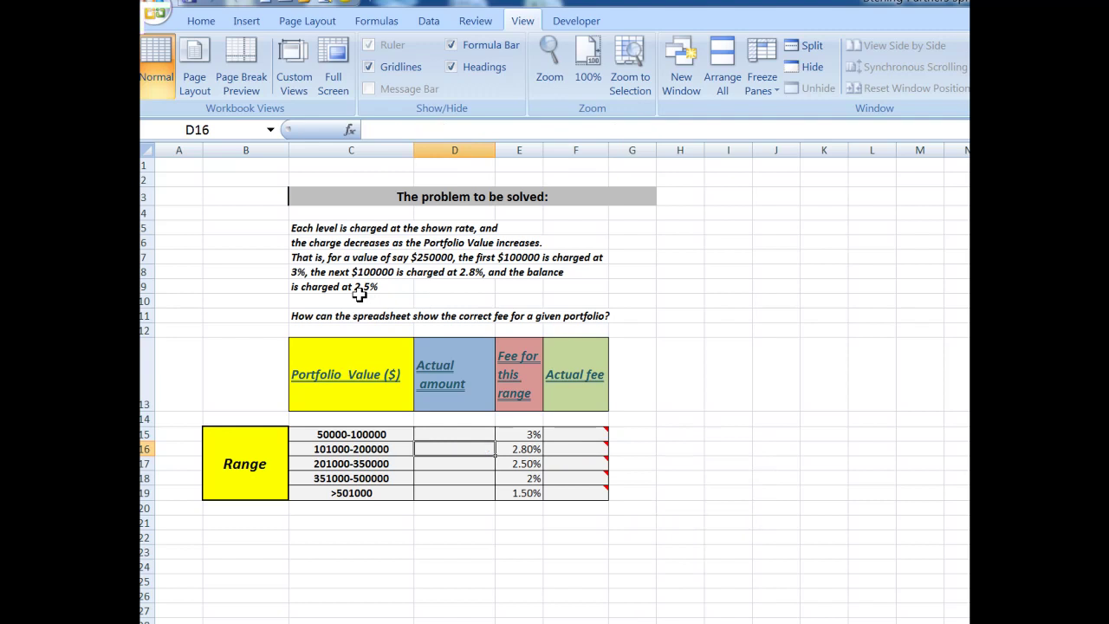
key(Down)
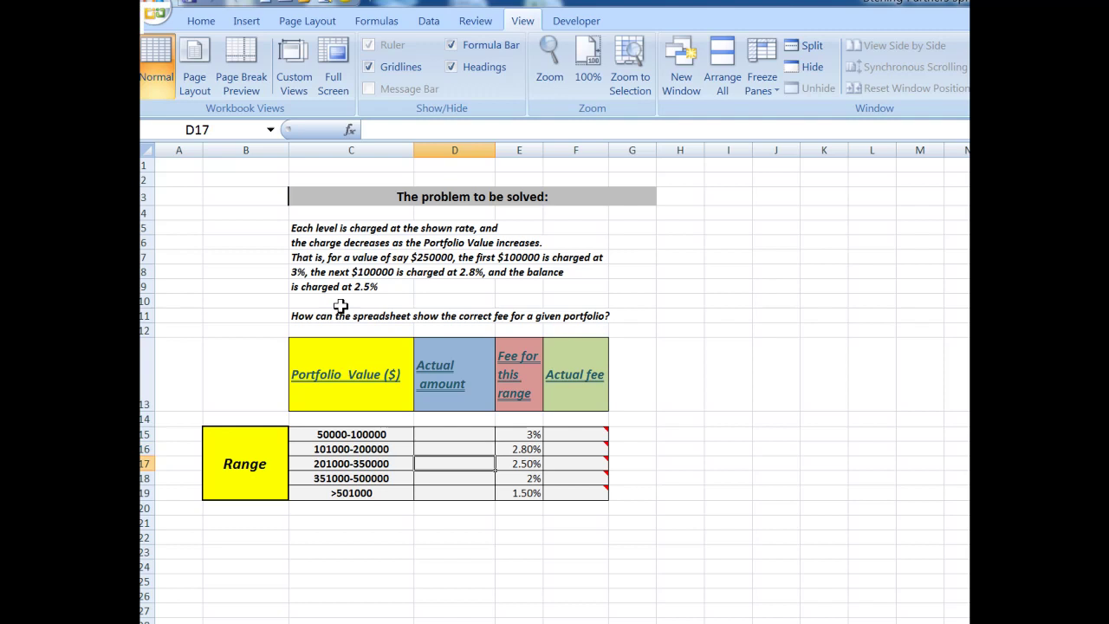
text(310000)
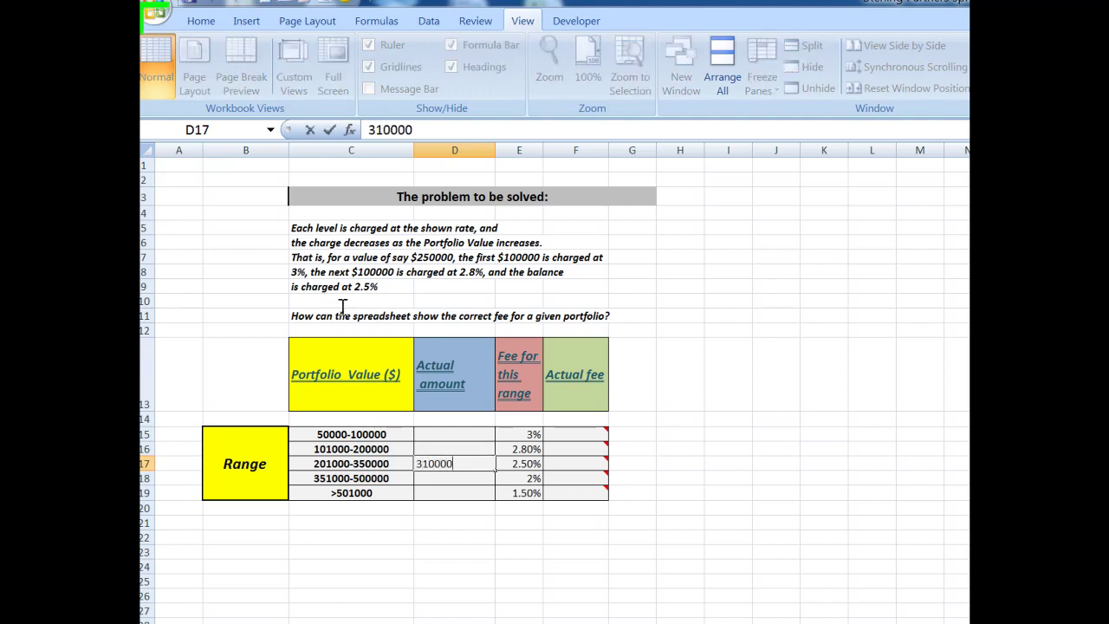
key(ctrl+Return)
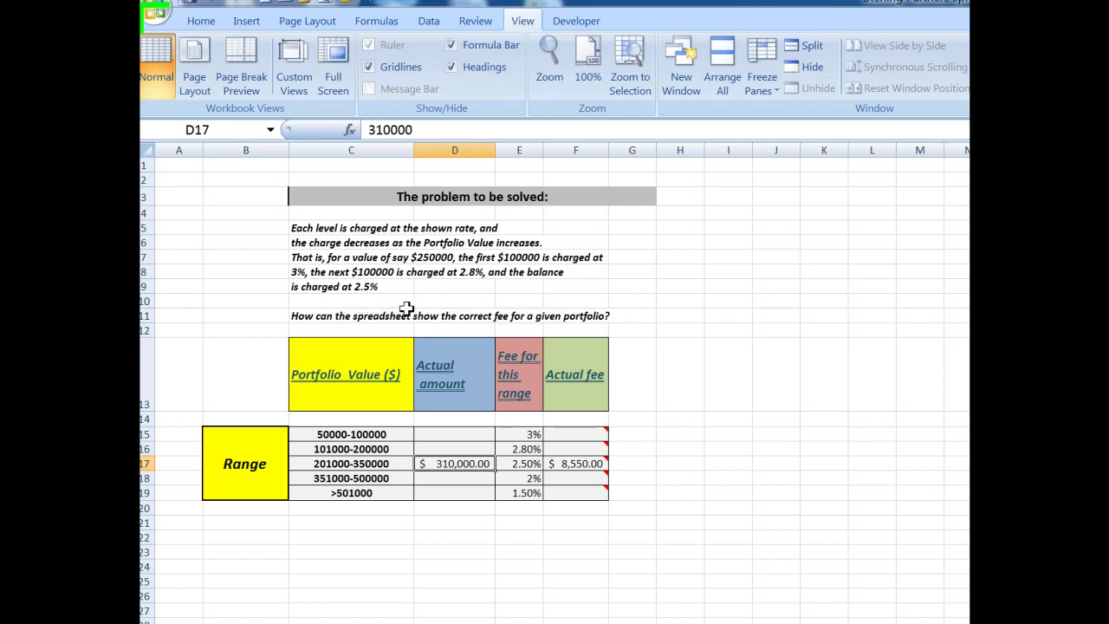
key(Right)
key(Right)
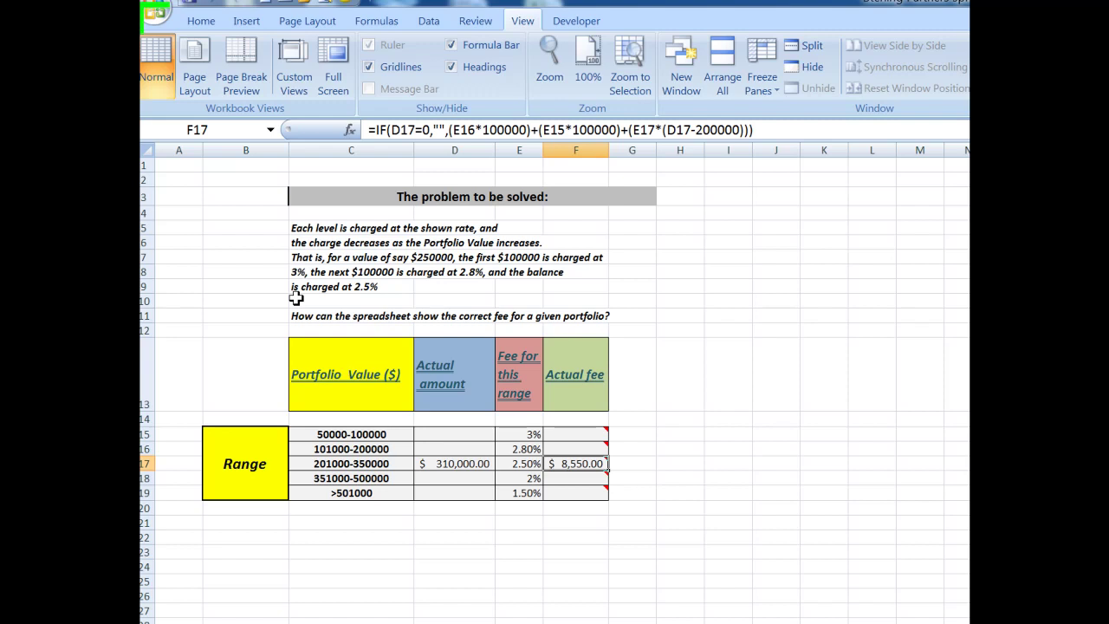
key(Left)
key(Left)
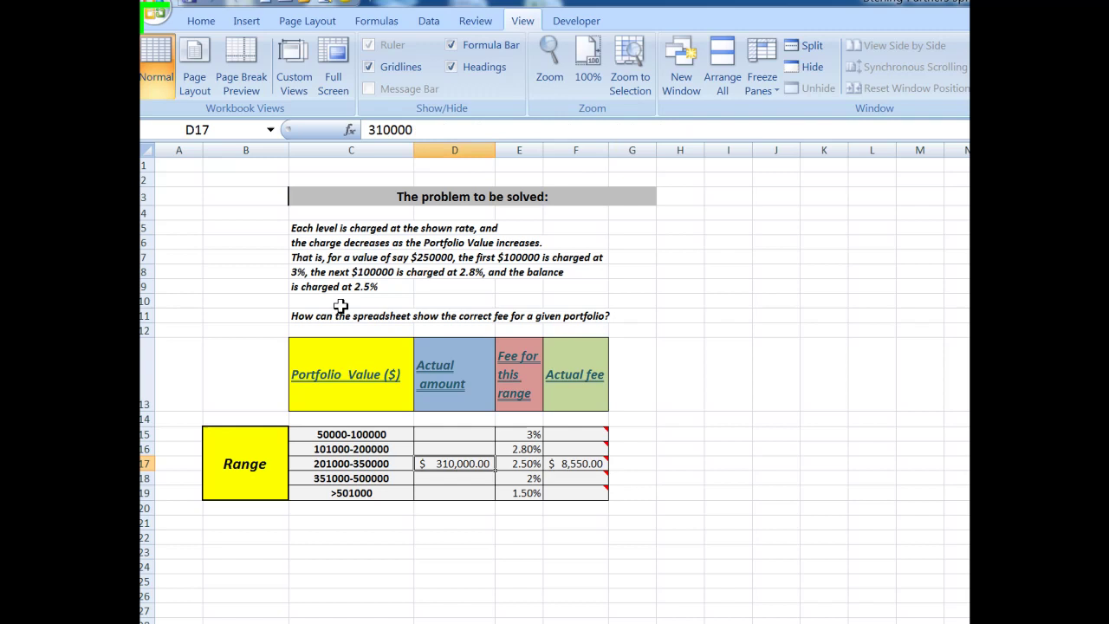
key(Delete)
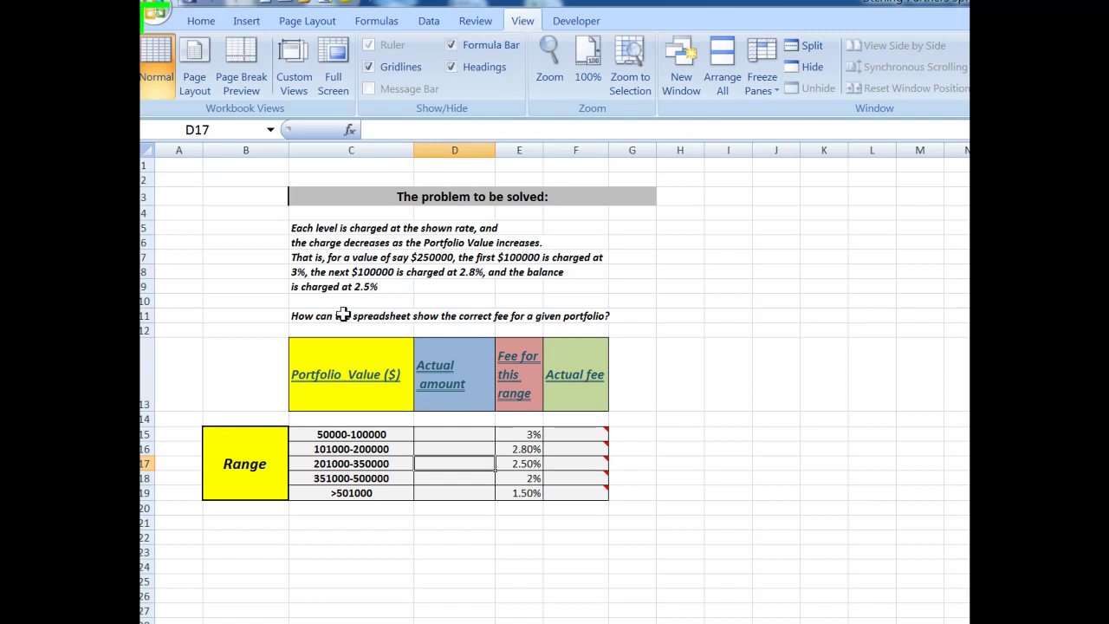
key(Down)
text(4)
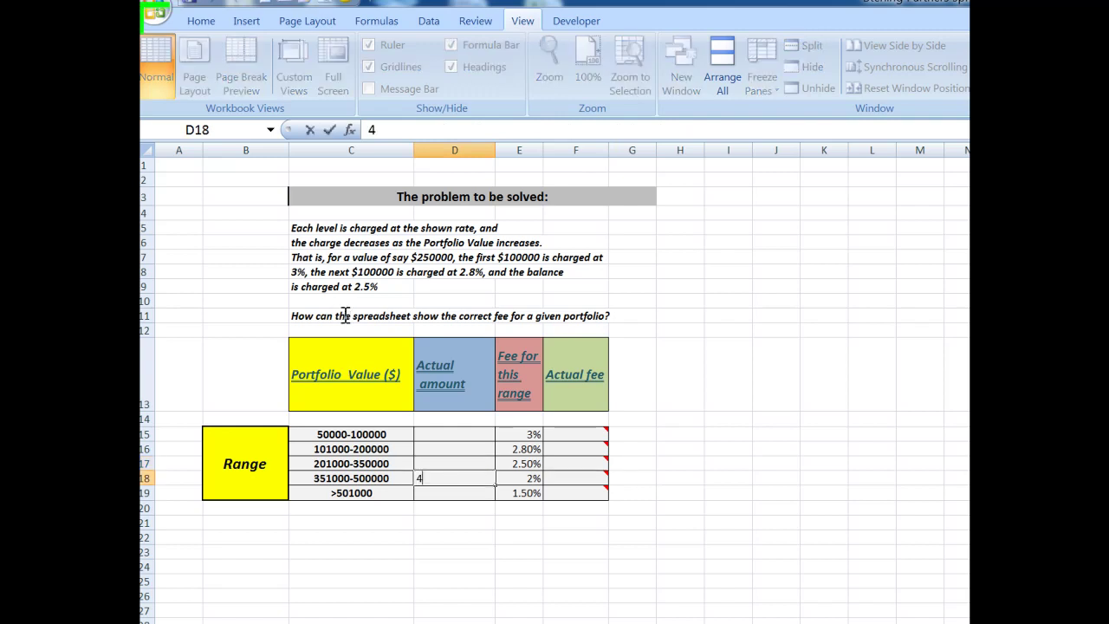
text(20000)
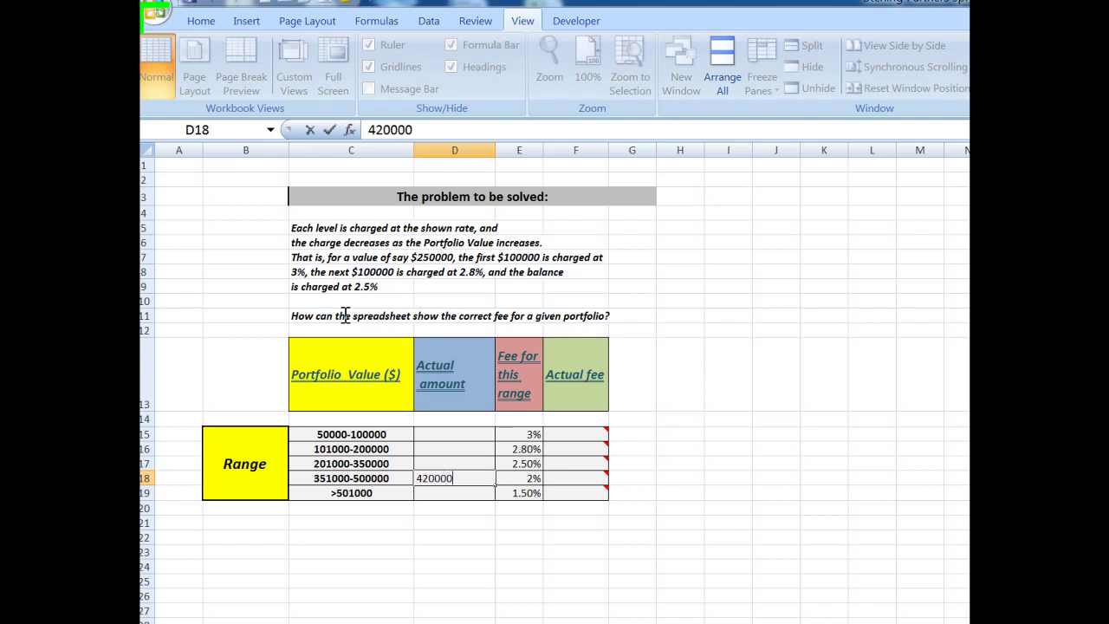
key(ctrl+Return)
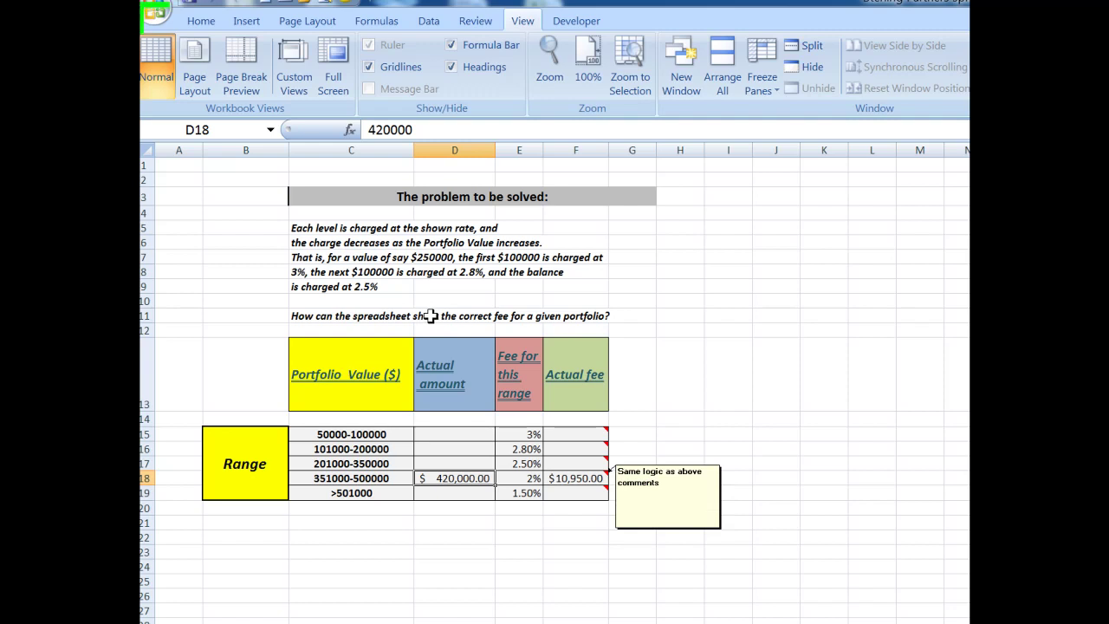
key(Right)
key(Right)
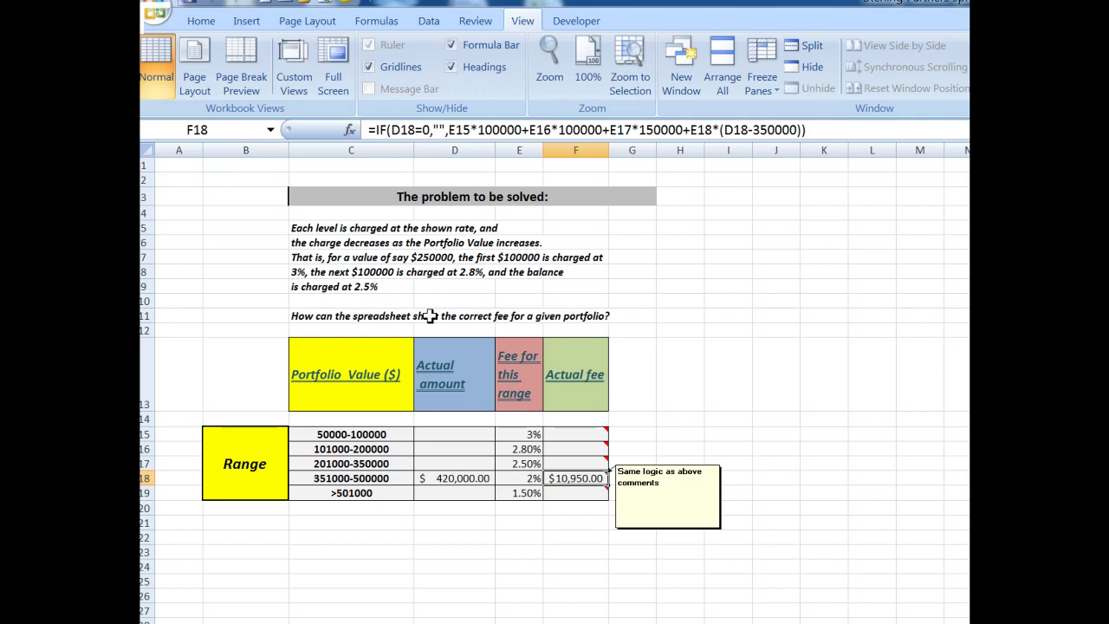
key(Left)
key(Left)
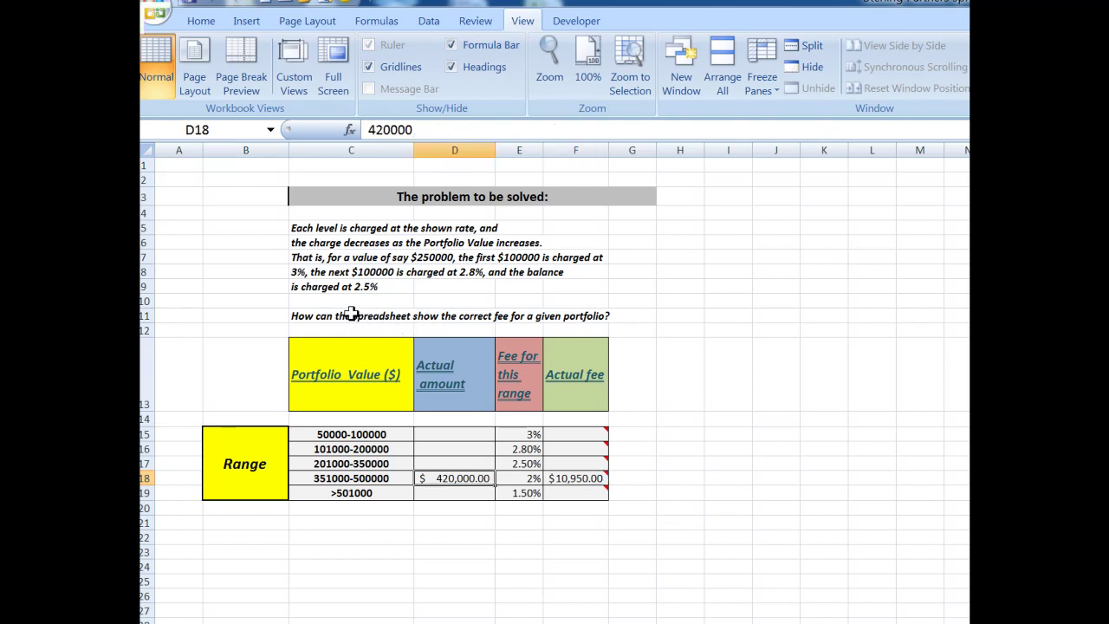
key(Delete)
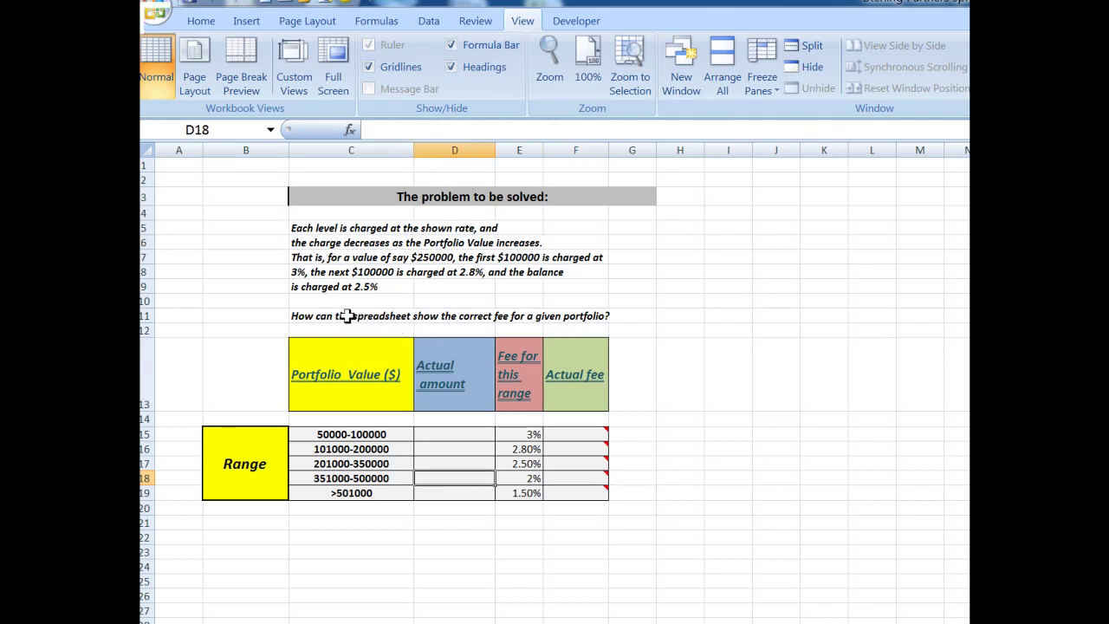
Enter 1200000 as the actual amount for the >501000 range in D19 and inspect the fee formula in F19.
key(Down)
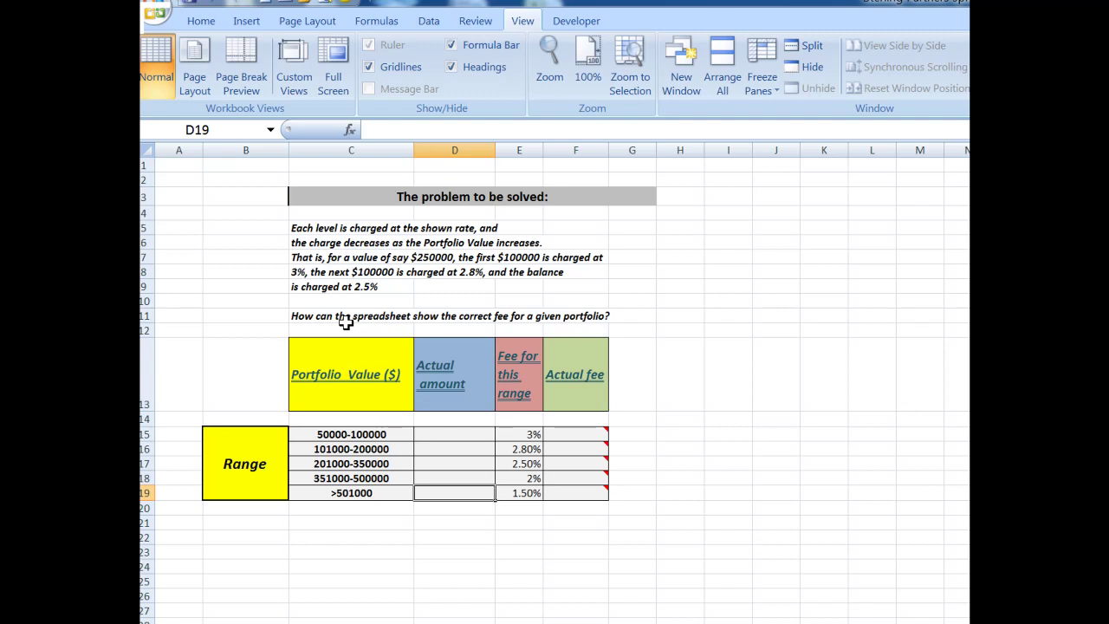
text(120)
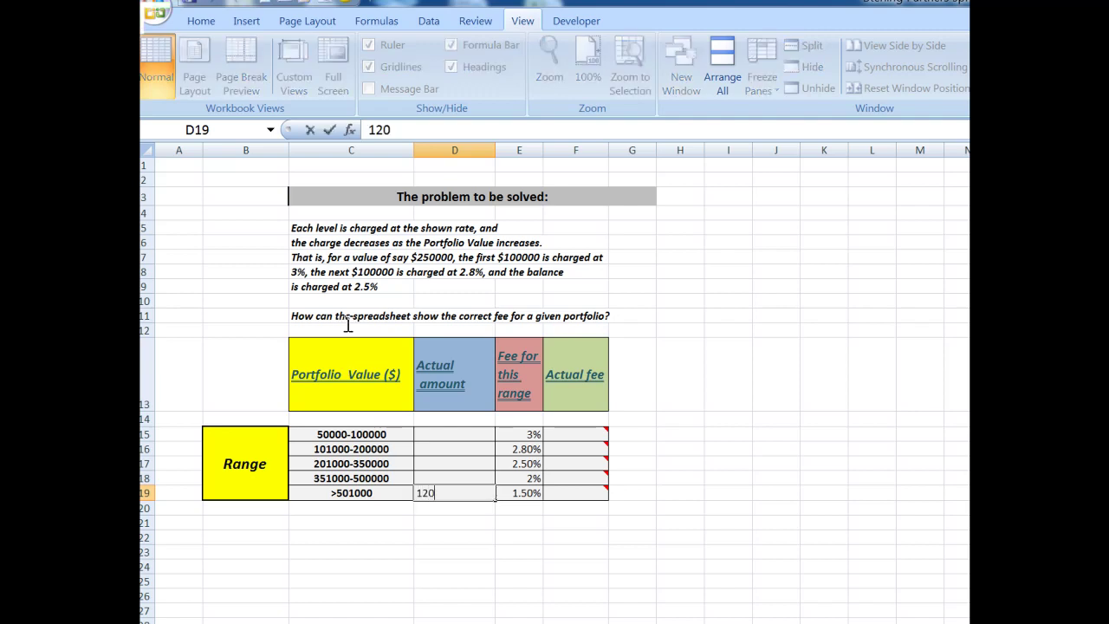
text(0000)
key(ctrl+Return)
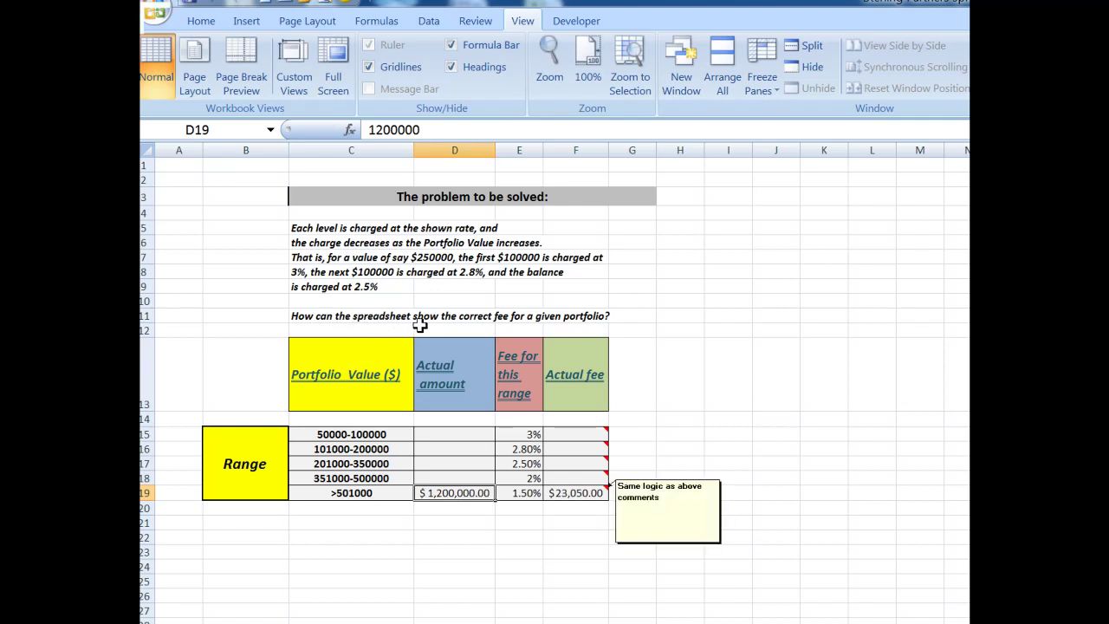
key(Right)
key(Right)
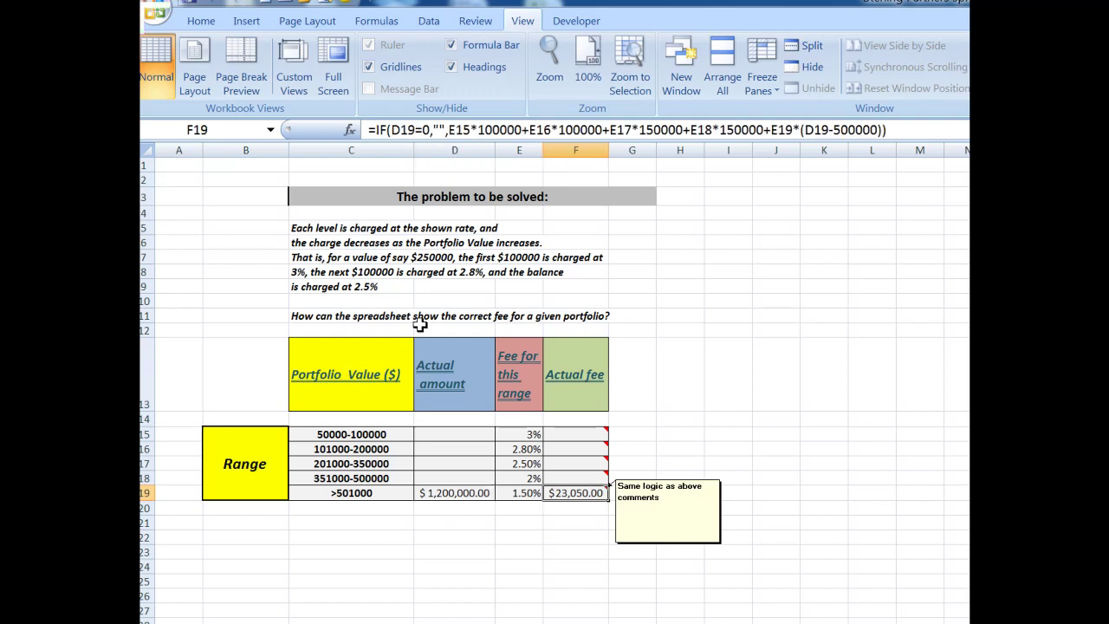